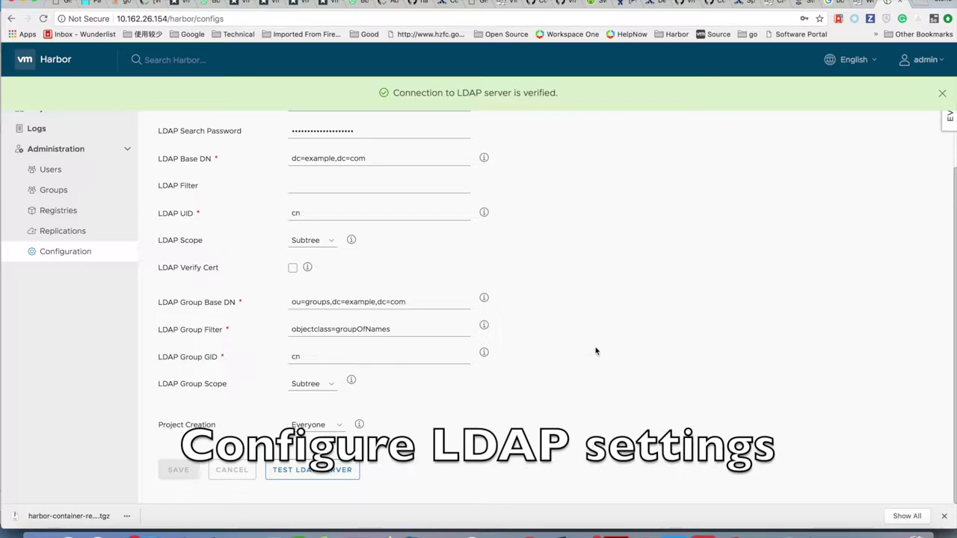
Scroll back to the top of the LDAP Authentication settings after the server test.
scroll(208, 333, "up", 3)
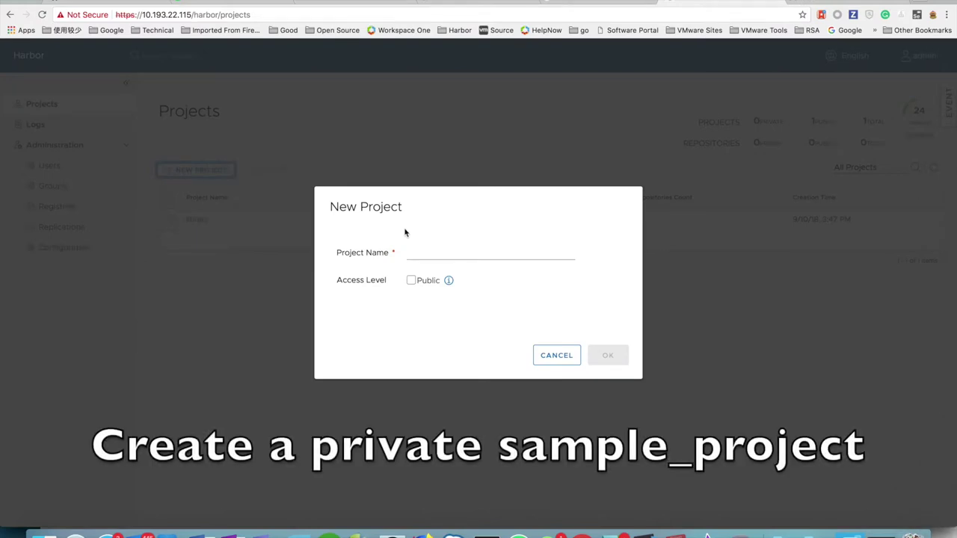
Create the private project sample_project and open its page.
left_click(428, 251)
type("samp")
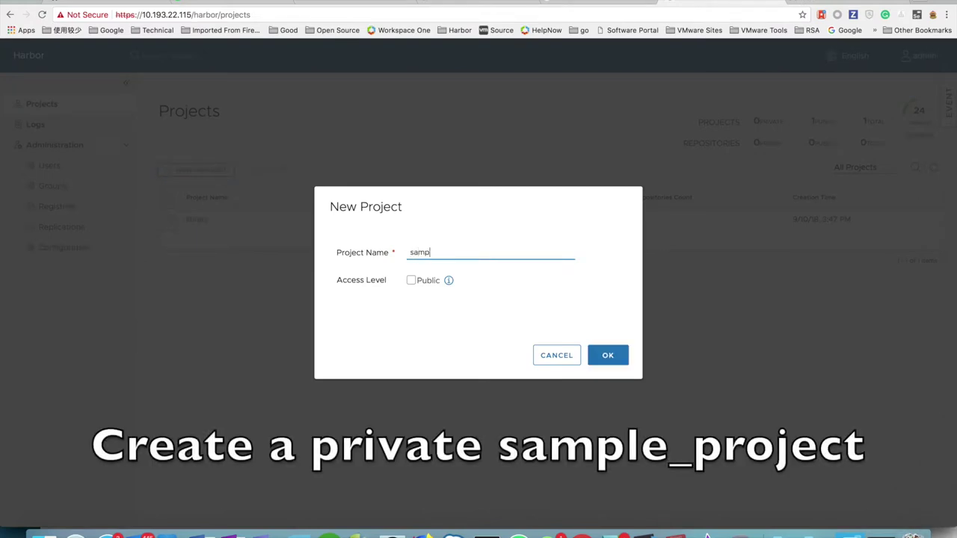
type("le_project")
left_click(609, 355)
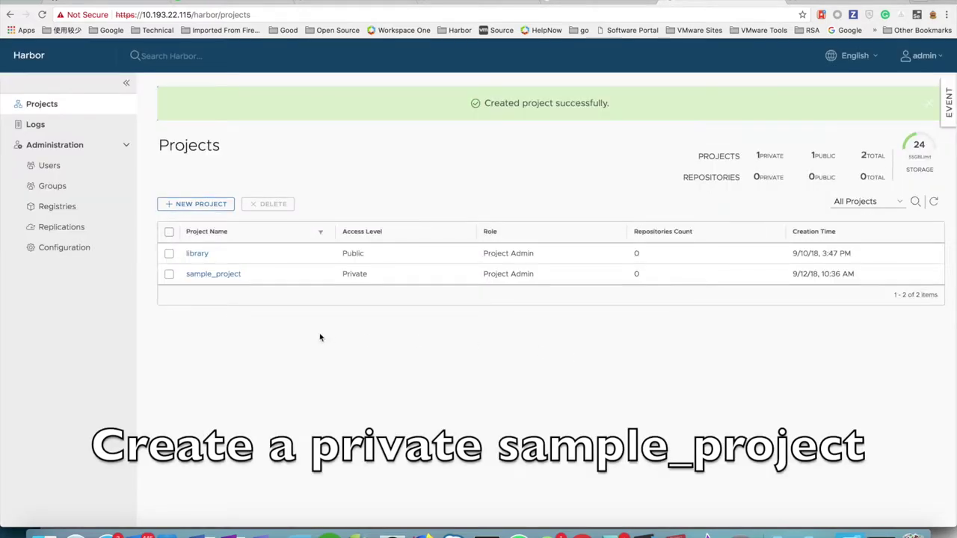
left_click(216, 276)
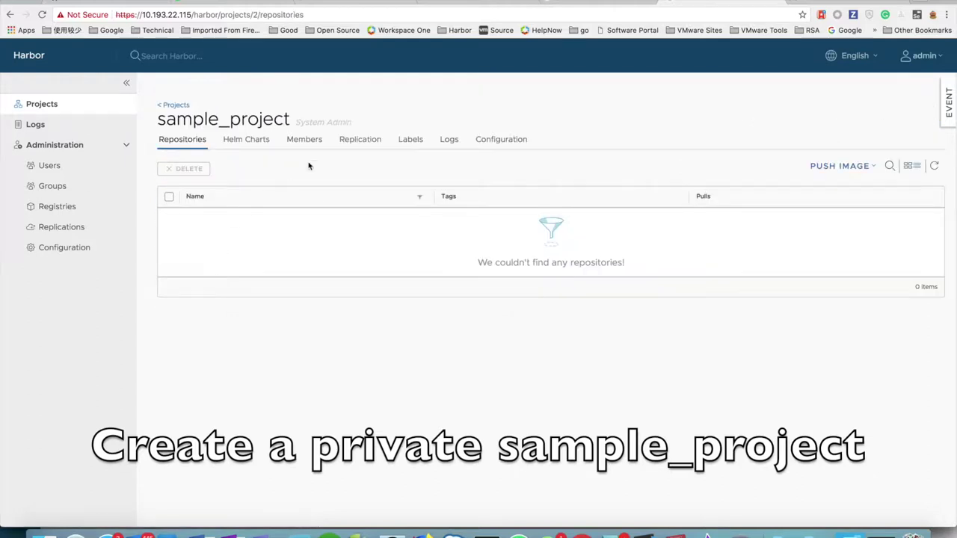
Add LDAP group harbor_admin, using its group DN, to sample_project as Project Admin.
left_click(314, 143)
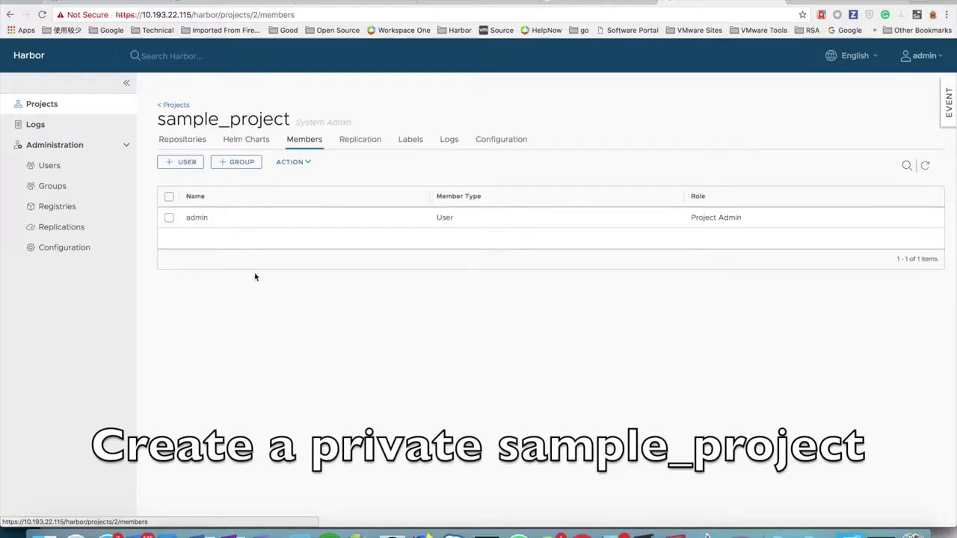
left_click(226, 163)
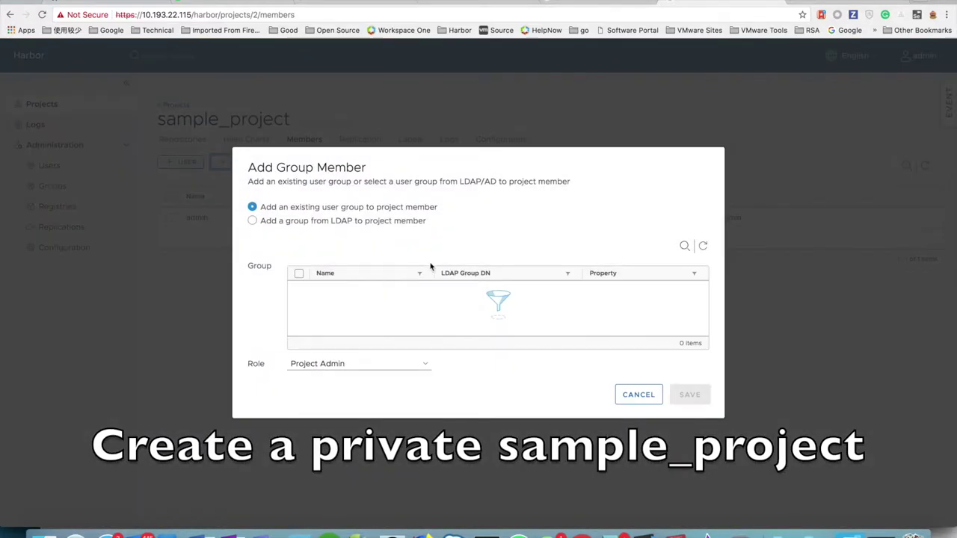
left_click(284, 222)
key("Up")
left_click(323, 223)
left_click(420, 269)
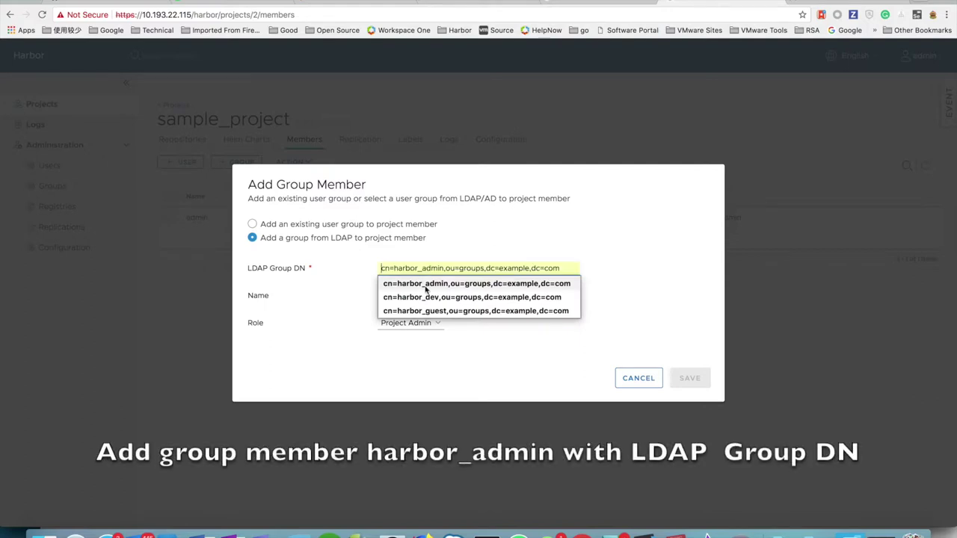
left_click(426, 288)
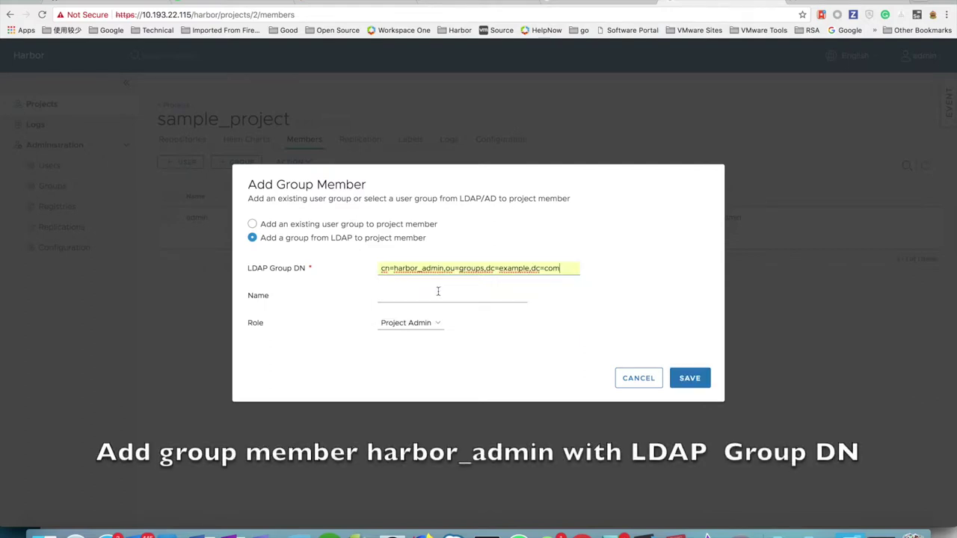
left_click(437, 297)
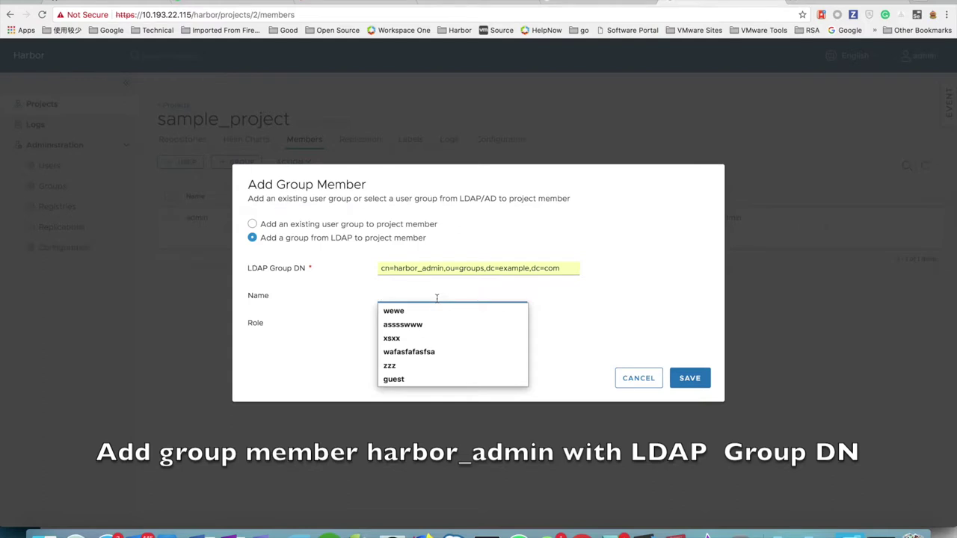
type("harbor")
key("Down")
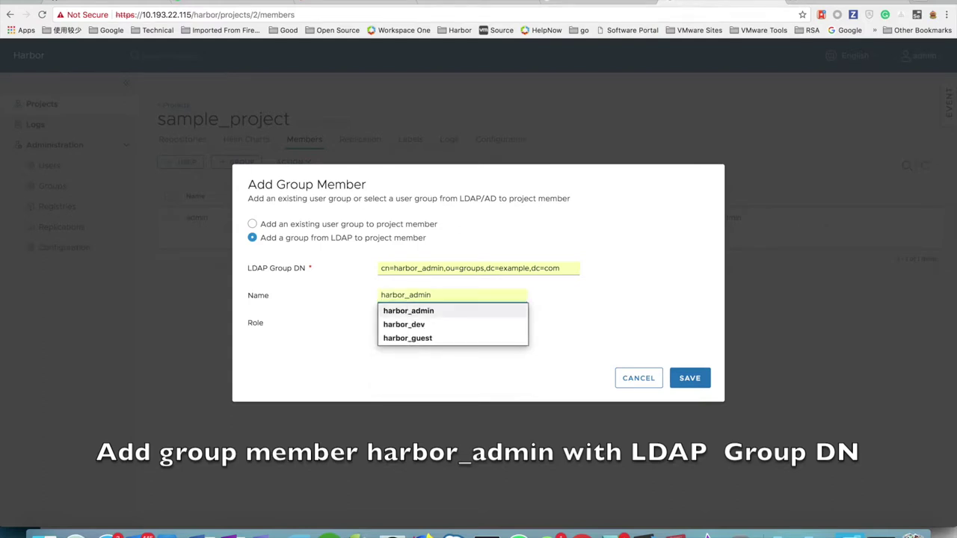
key("Return")
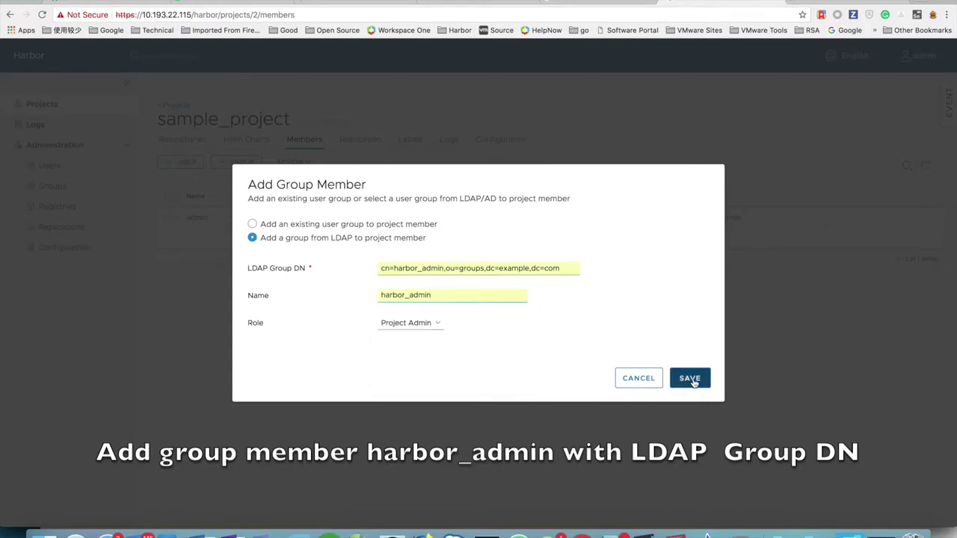
left_click(689, 379)
Start a new LDAP group member with the harbor_dev group DN and name harbor_dev.
left_click(237, 160)
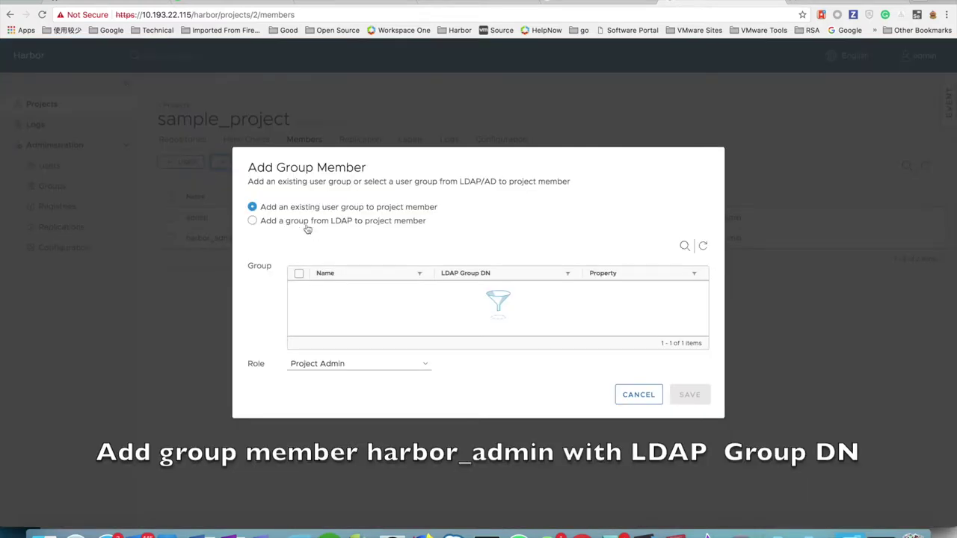
left_click(314, 236)
left_click(421, 270)
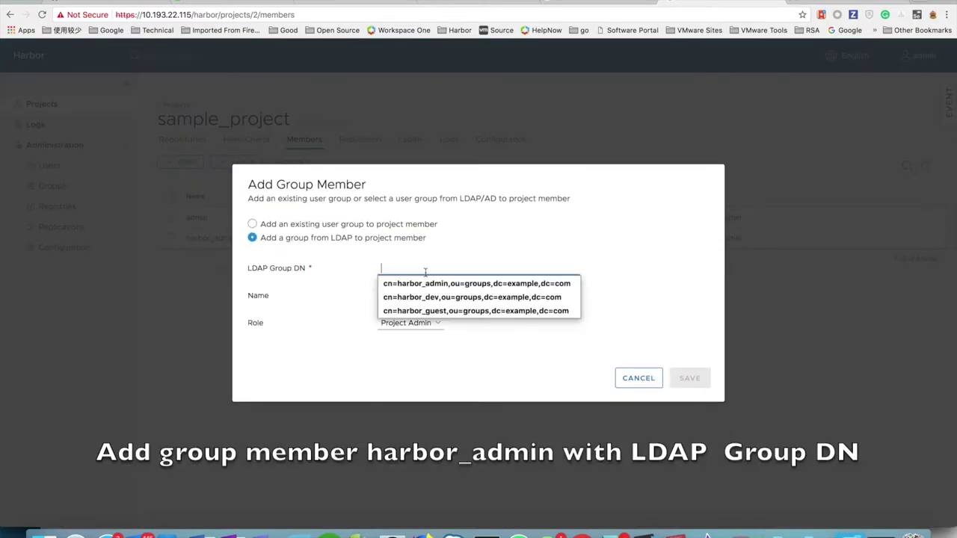
left_click(435, 298)
left_click(438, 297)
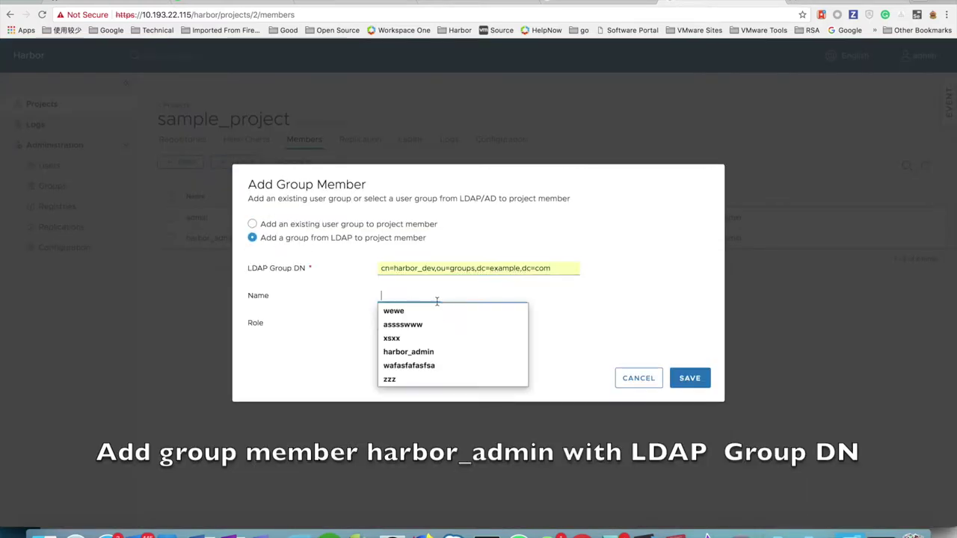
type("d")
key("BackSpace")
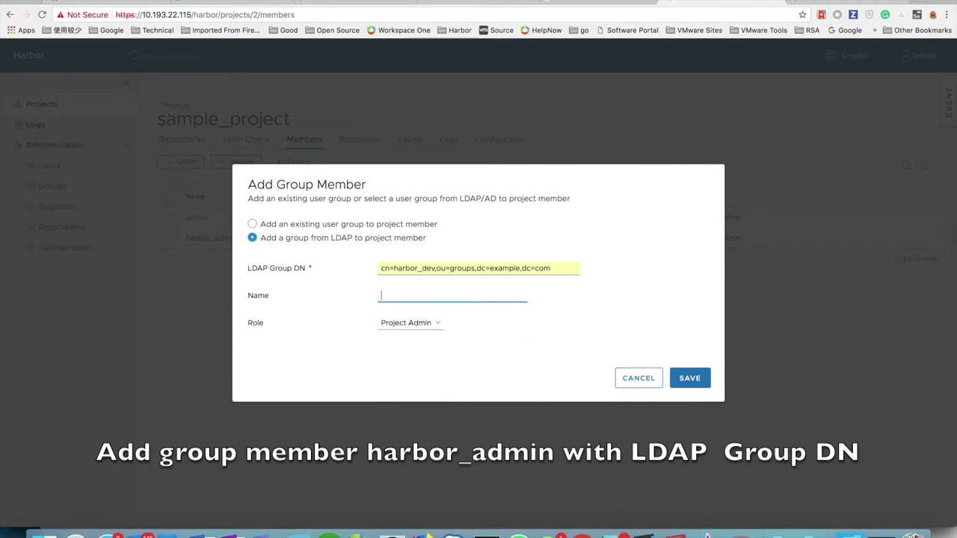
type("harbor")
key("Down")
key("Down")
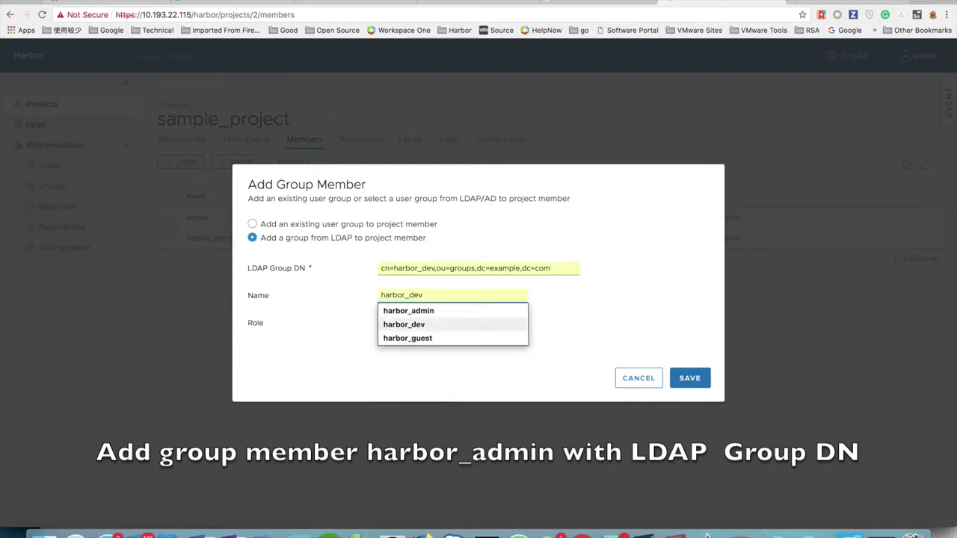
key("Return")
Give harbor_dev the Developer role and save it as a member.
left_click(444, 327)
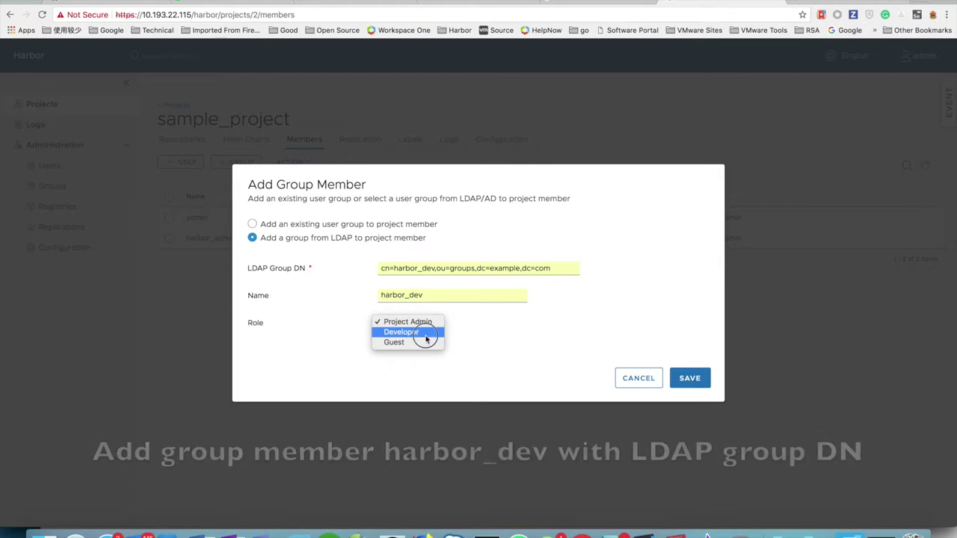
left_click(426, 334)
left_click(688, 378)
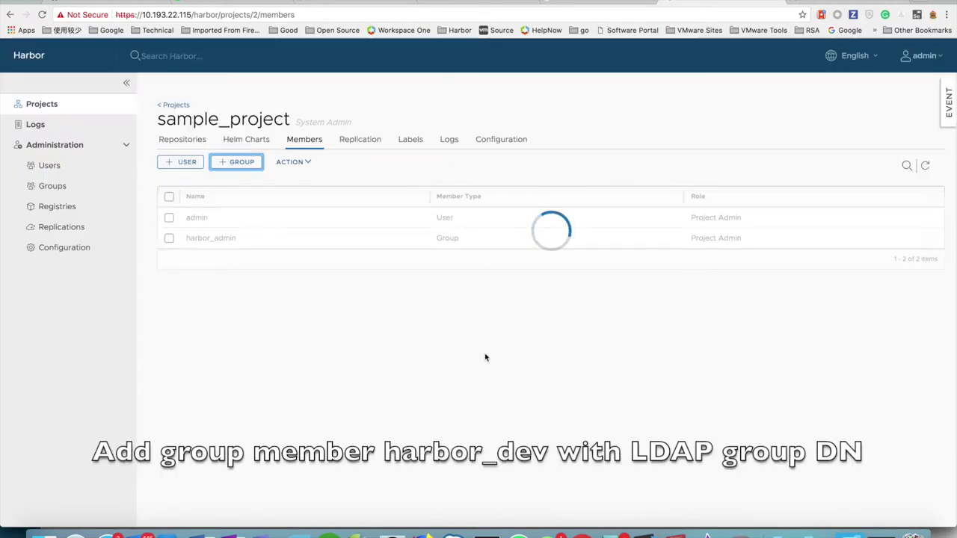
left_click(237, 162)
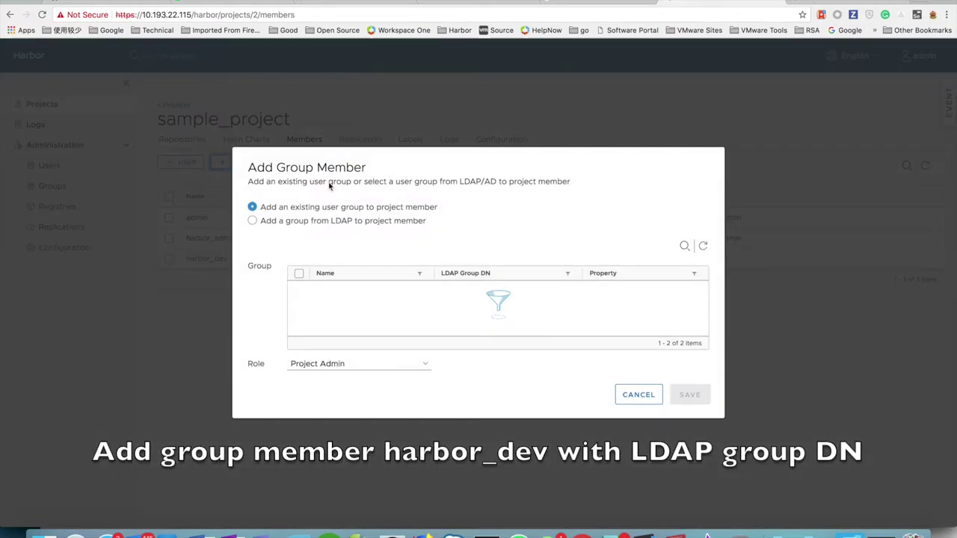
Sign in to Harbor as the admin test user with its password.
left_click(320, 221)
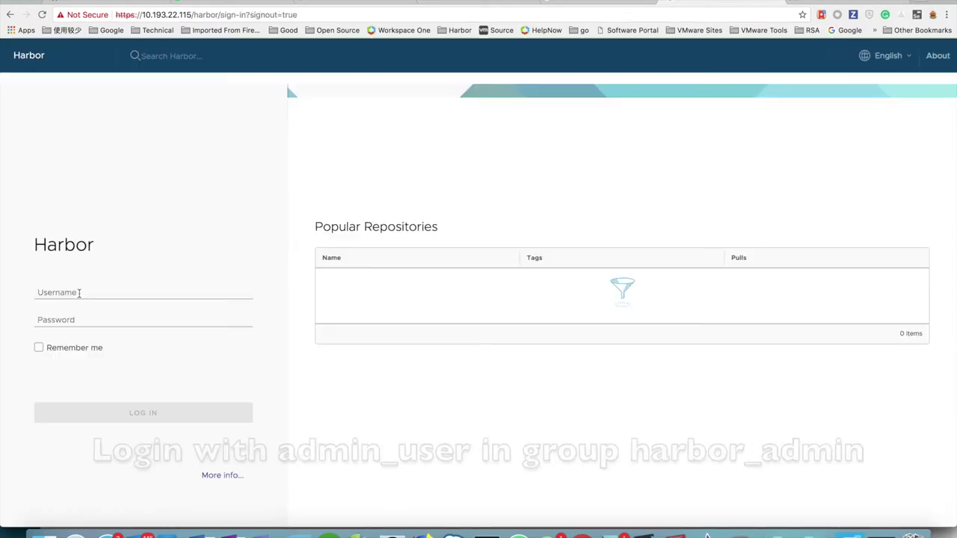
left_click(81, 292)
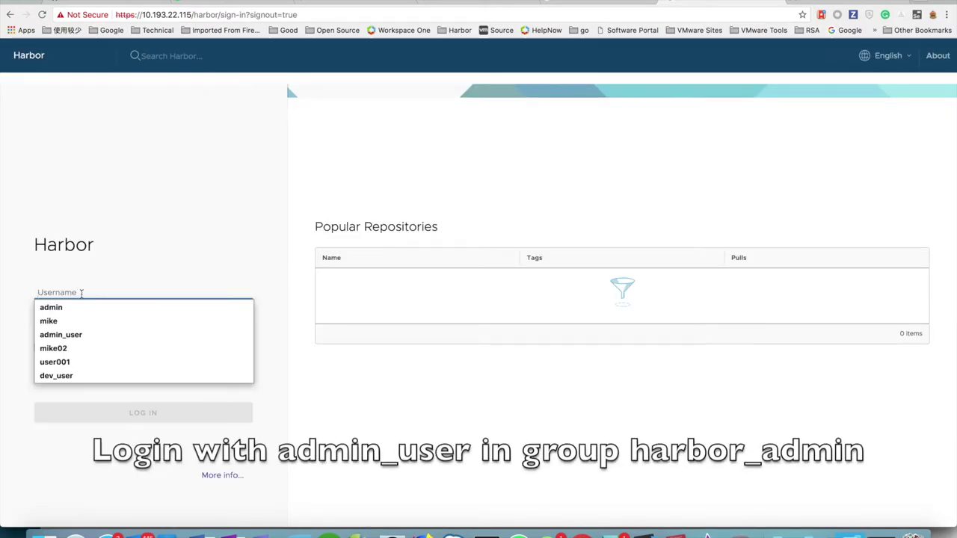
type("admin")
key("Down")
key("Down")
key("Return")
key("Tab")
type("Ha")
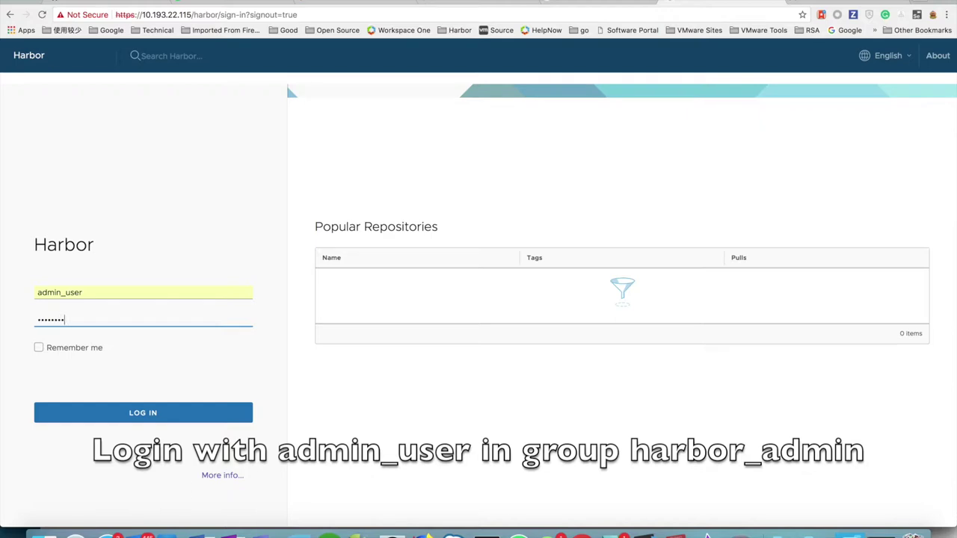
left_click(124, 411)
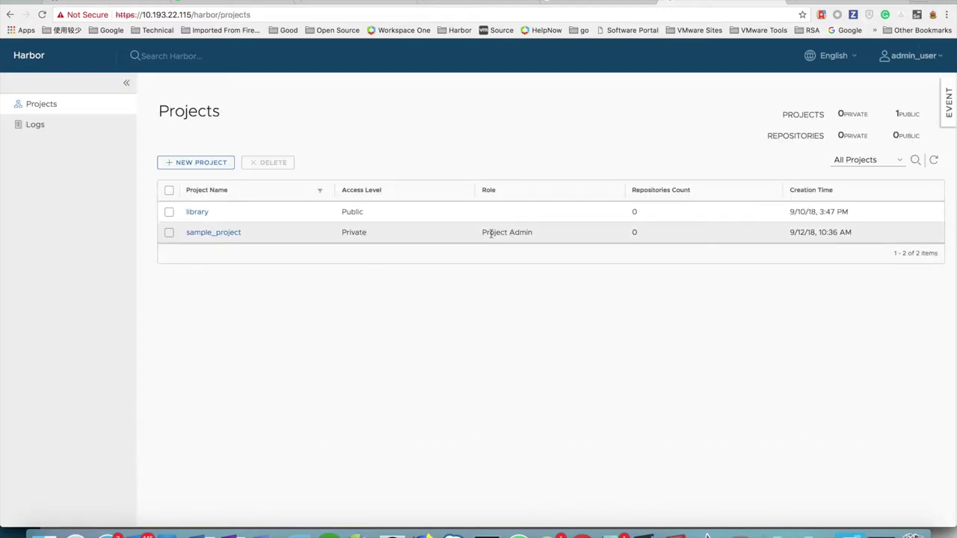
Highlight the Project Admin role on sample_project, then sign out.
left_click_drag(482, 232, 566, 233)
left_click(534, 339)
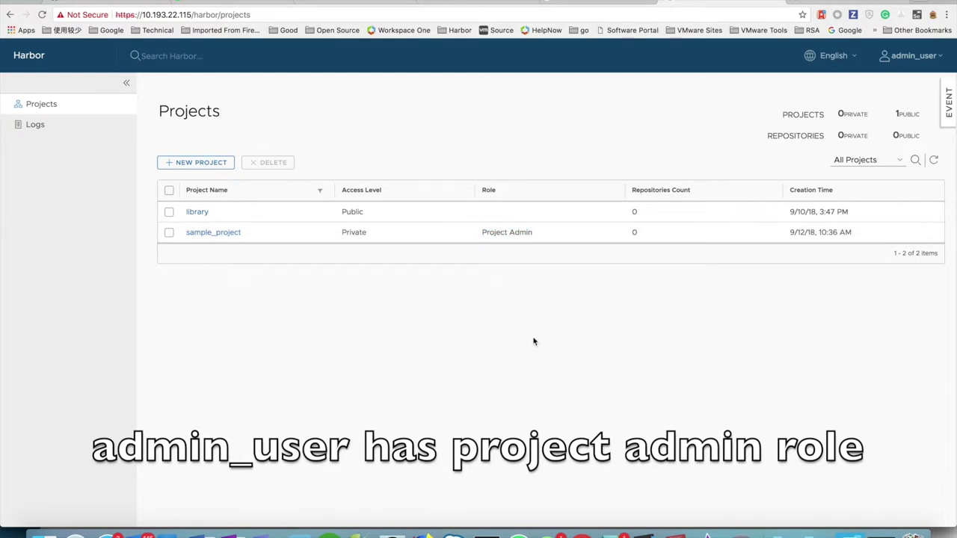
left_click(912, 55)
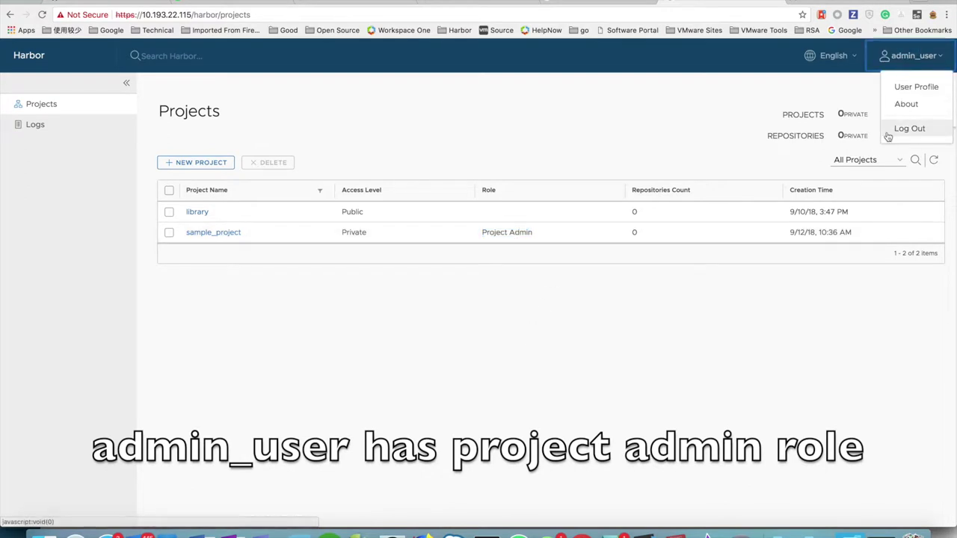
left_click(891, 130)
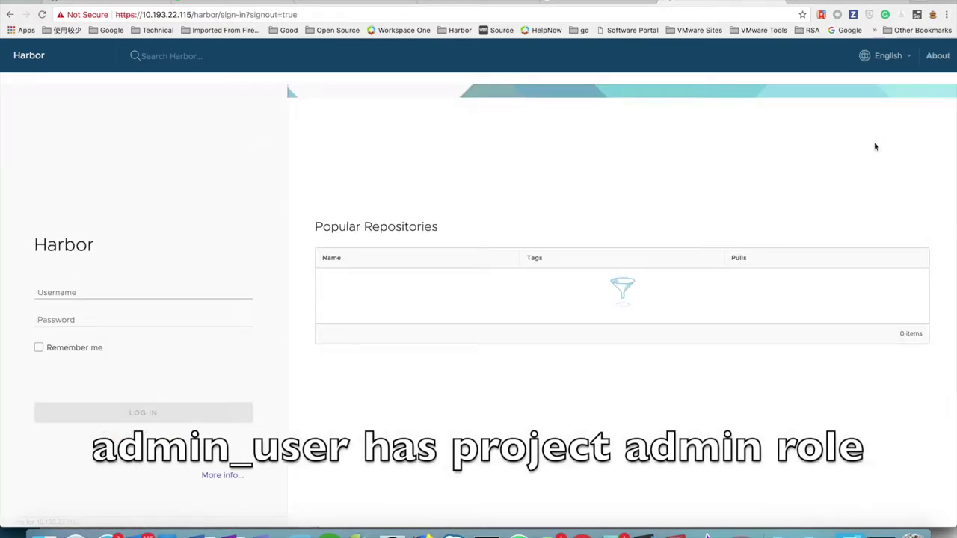
Sign in as the dev test user and highlight sample_project's Developer role.
left_click(85, 293)
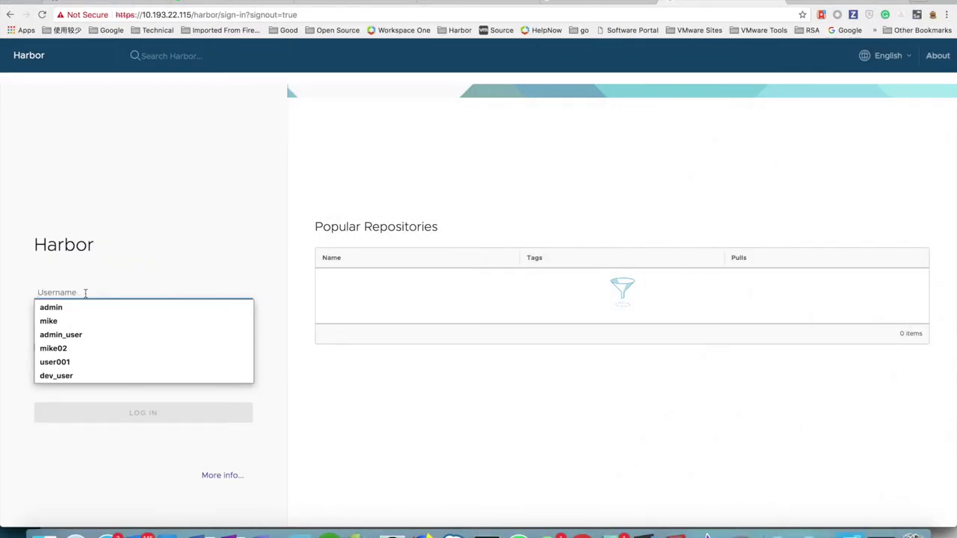
type("dev")
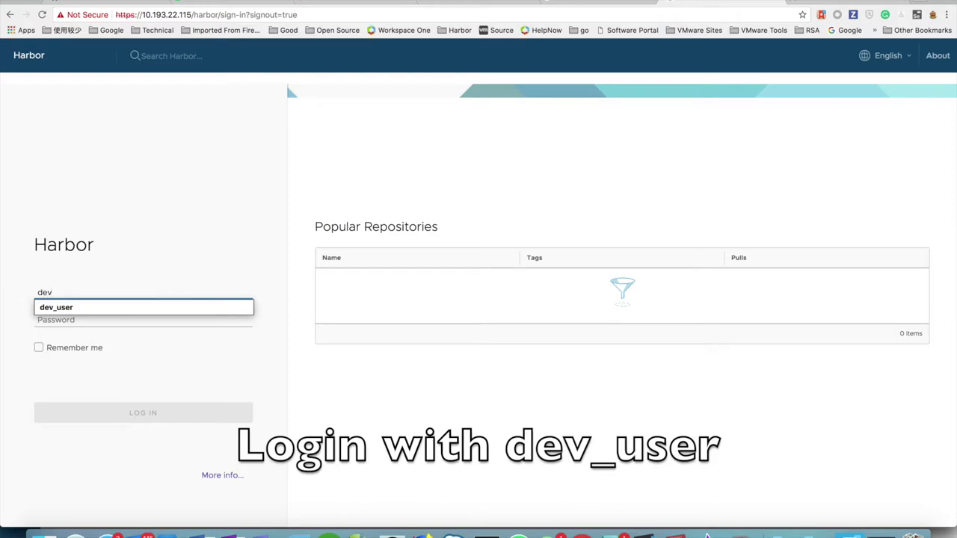
left_click(68, 308)
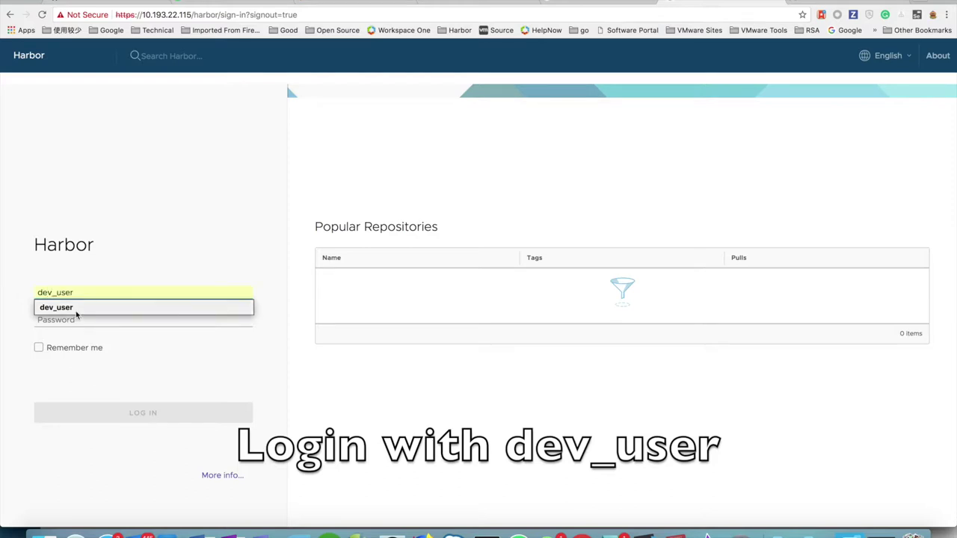
left_click(83, 319)
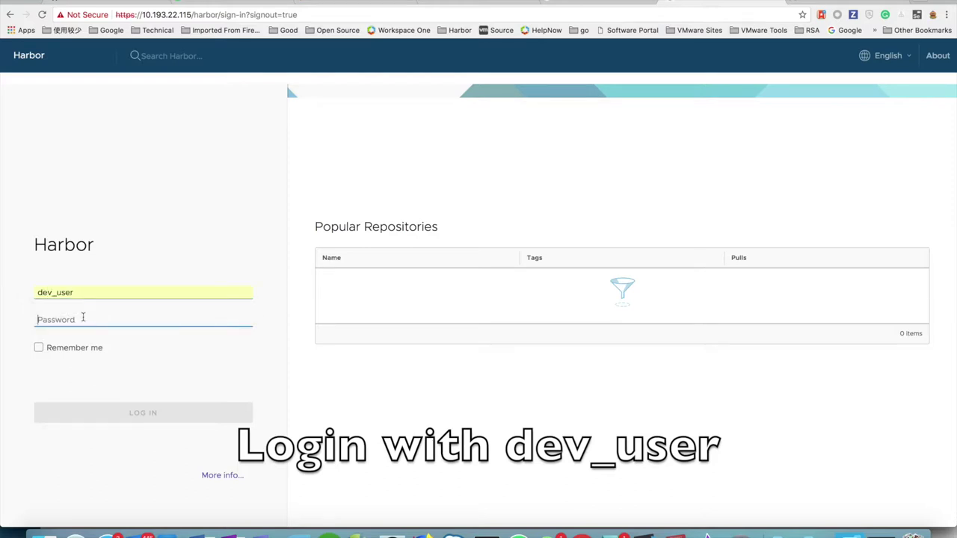
type("Ha")
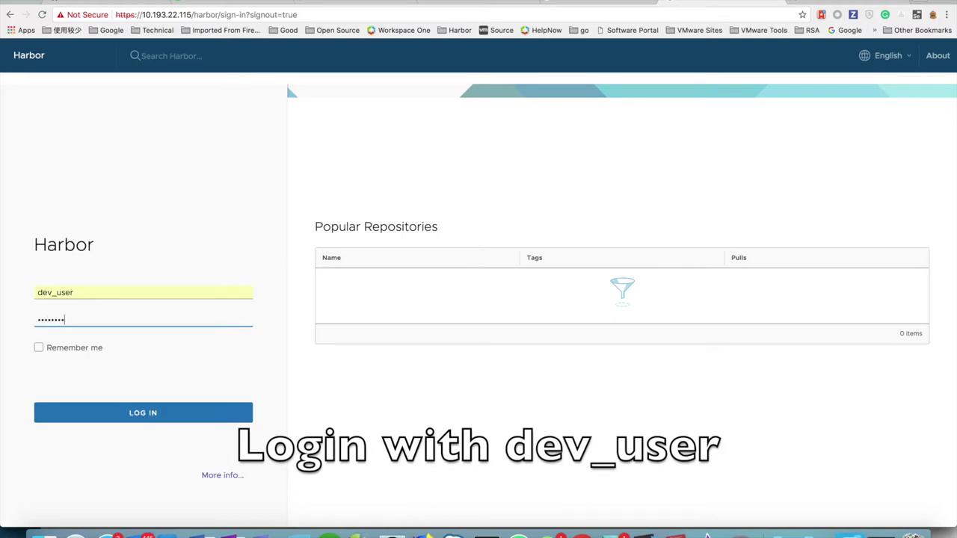
left_click(112, 410)
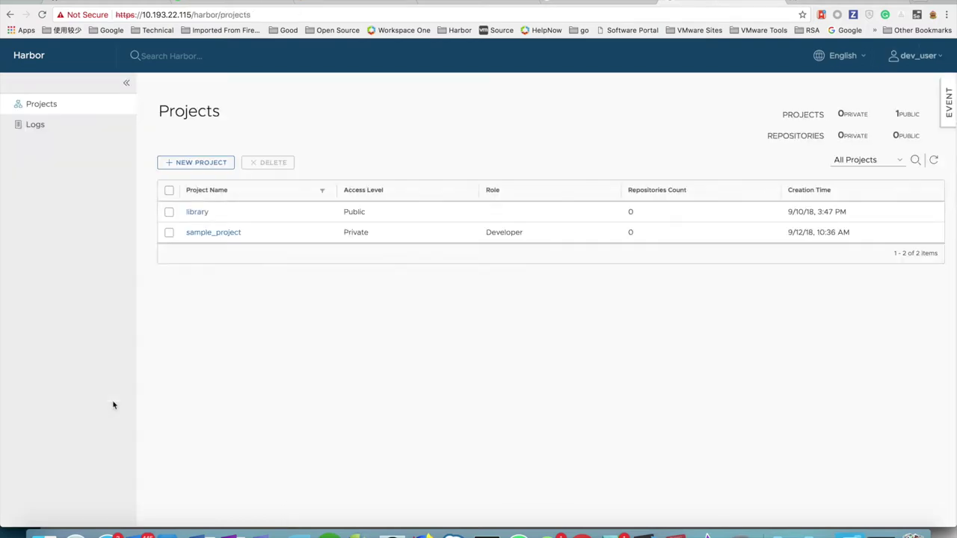
left_click_drag(486, 234, 520, 231)
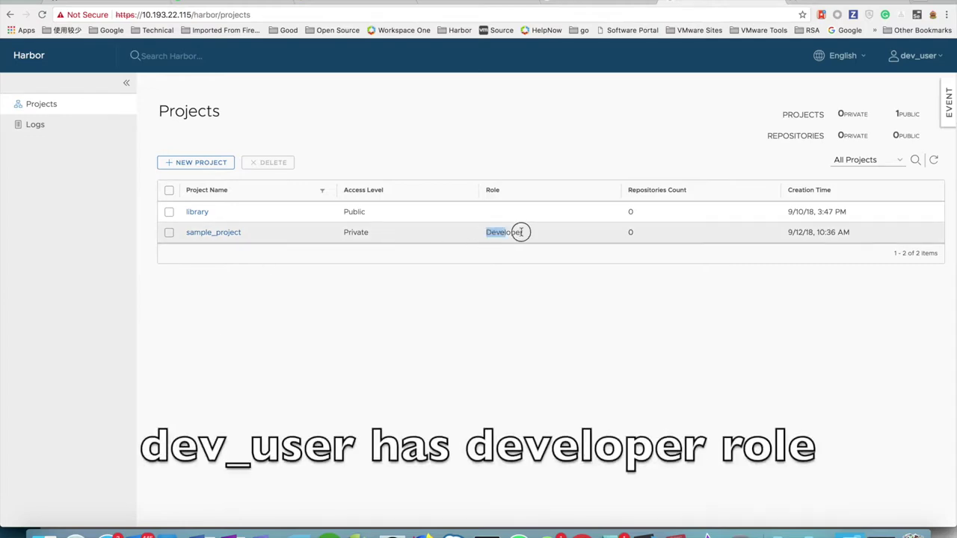
left_click(549, 299)
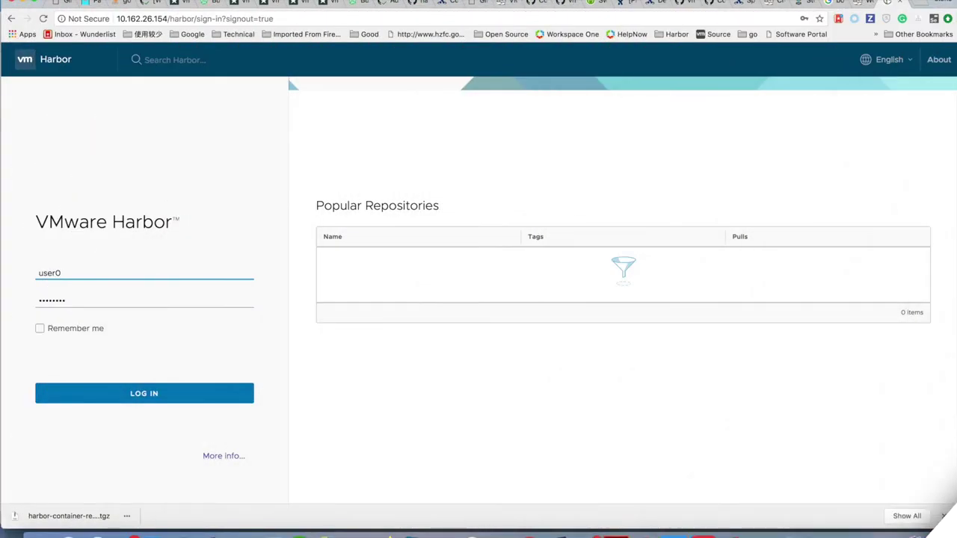
Sign in as the non-member user, see only library listed, and sign out.
left_click(101, 392)
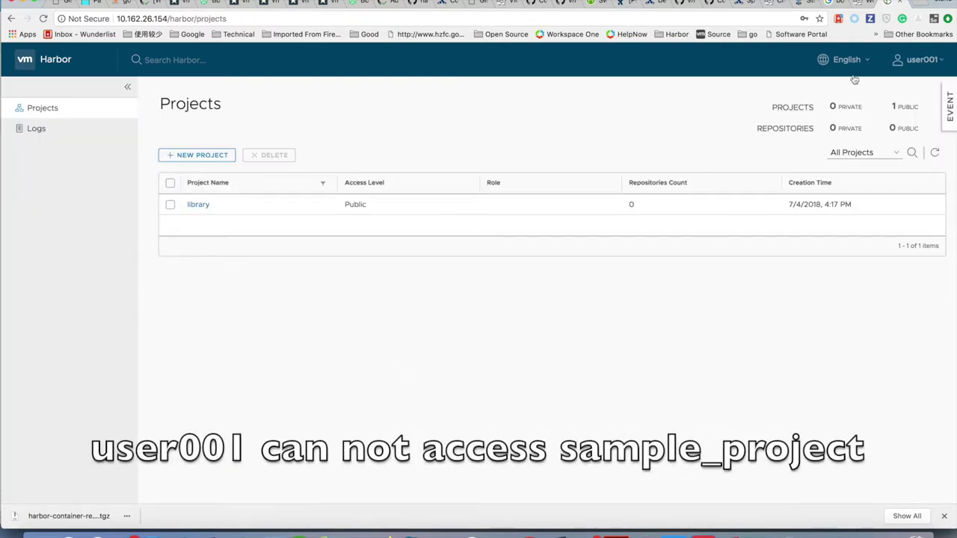
left_click(913, 59)
left_click(909, 132)
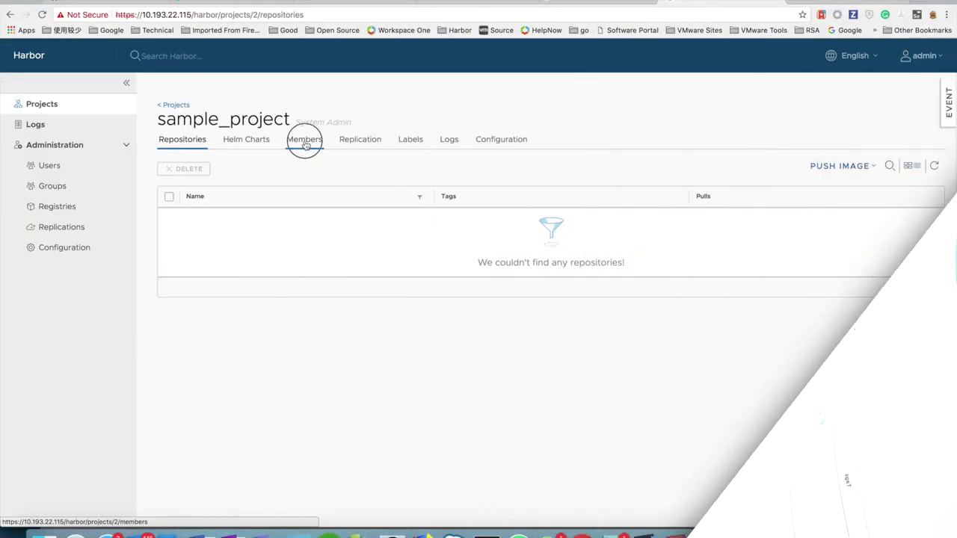
Add admin_user to sample_project's members with the Guest role.
left_click(304, 139)
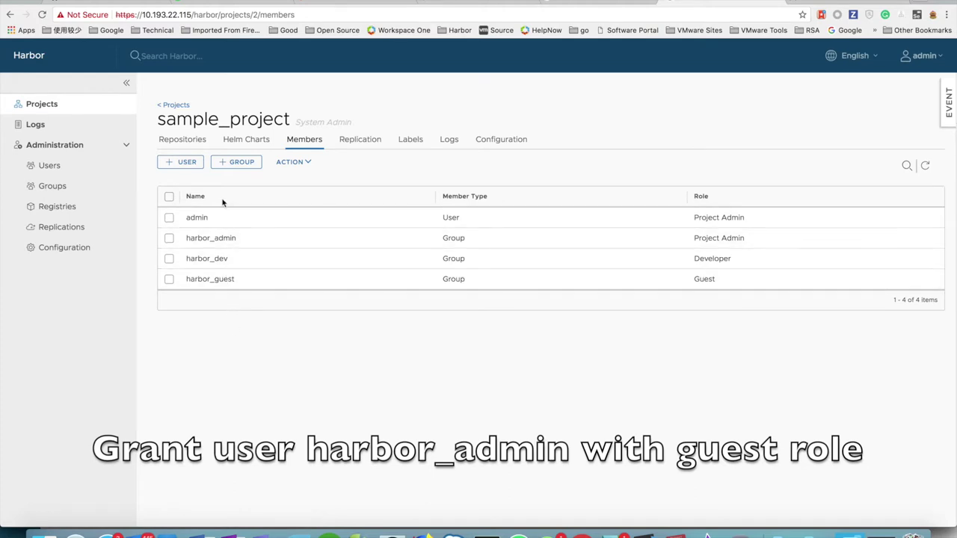
left_click(183, 161)
left_click(486, 242)
type("a")
left_click(480, 309)
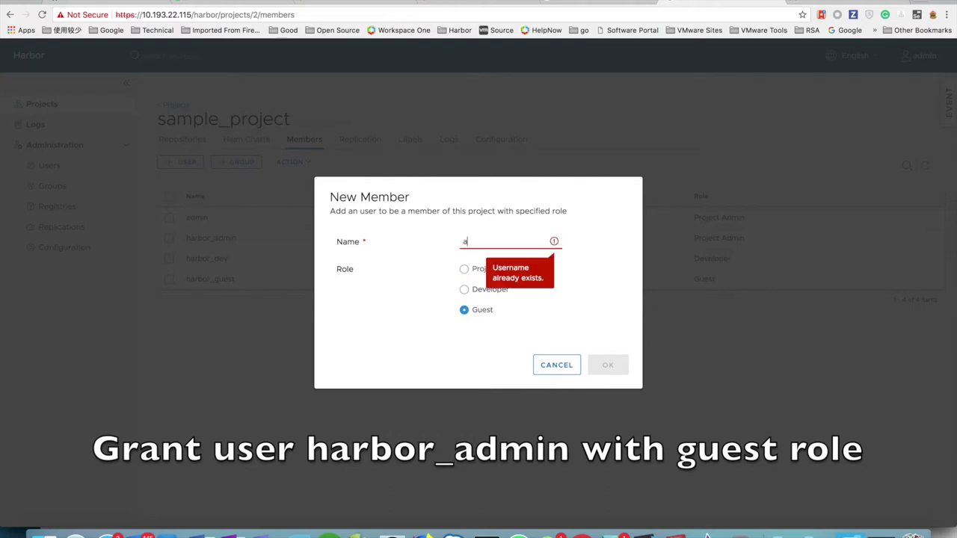
type("dmin_user")
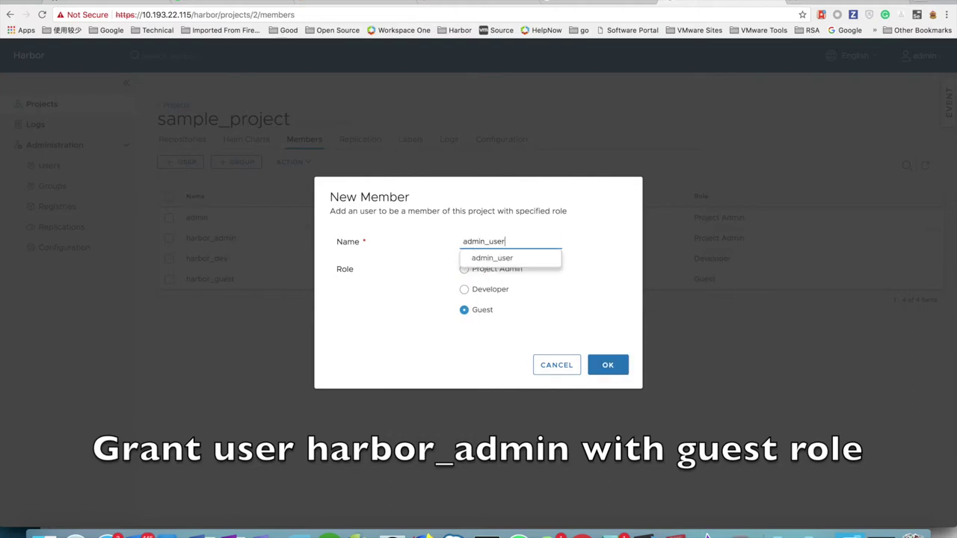
left_click(487, 260)
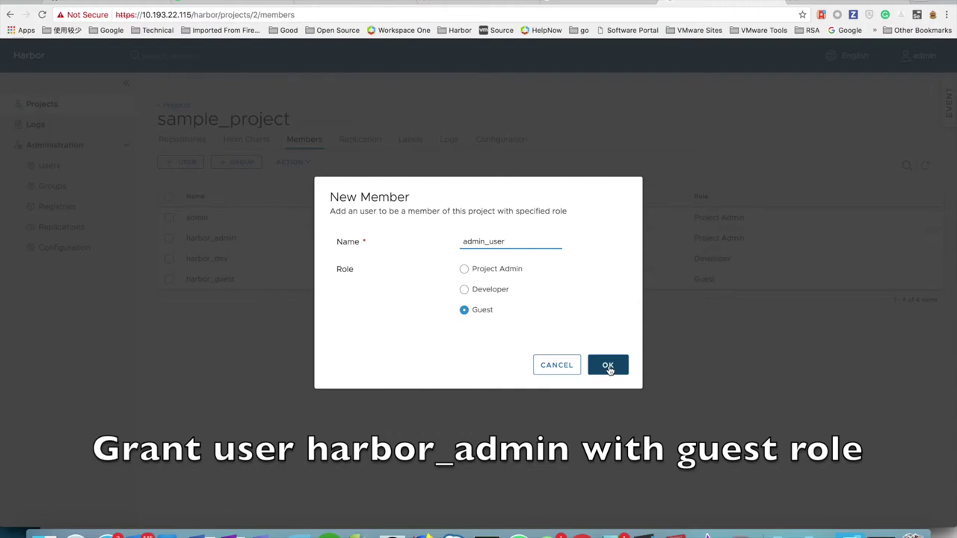
left_click(608, 366)
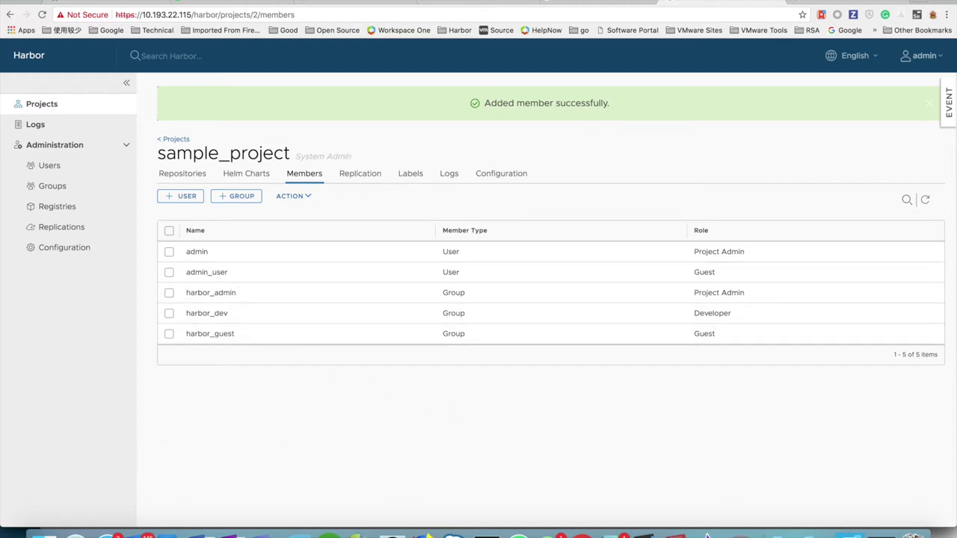
Switch from the administrator to admin_user and highlight its Guest role on sample_project.
left_click(920, 55)
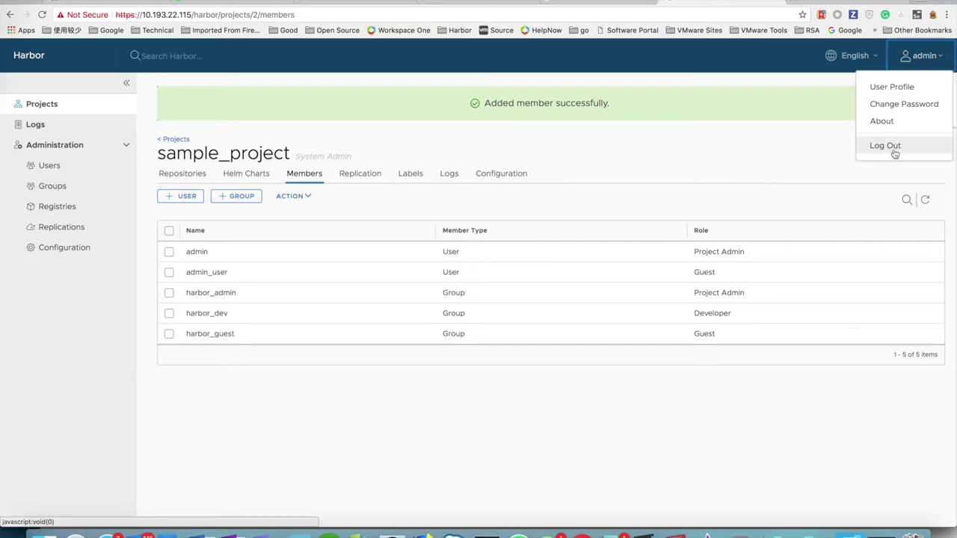
left_click(894, 147)
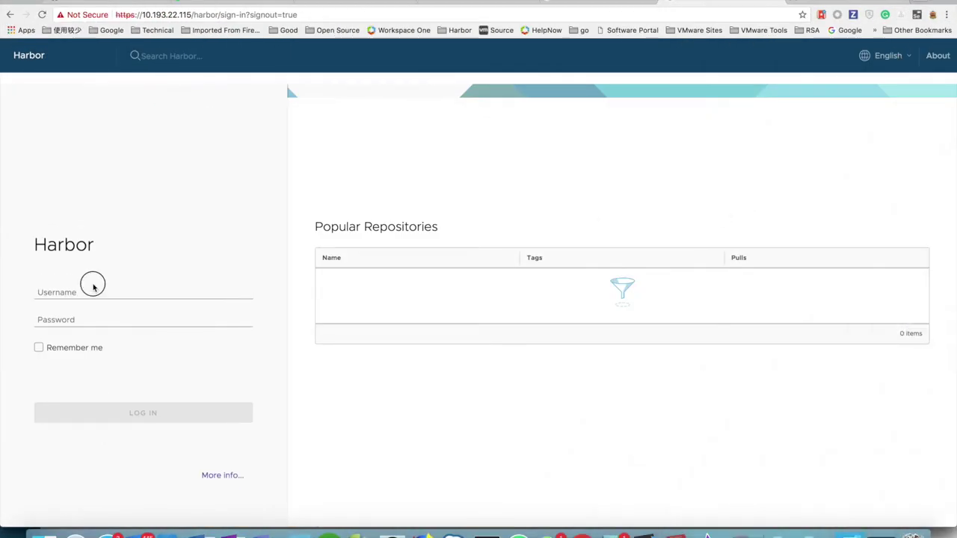
left_click(91, 290)
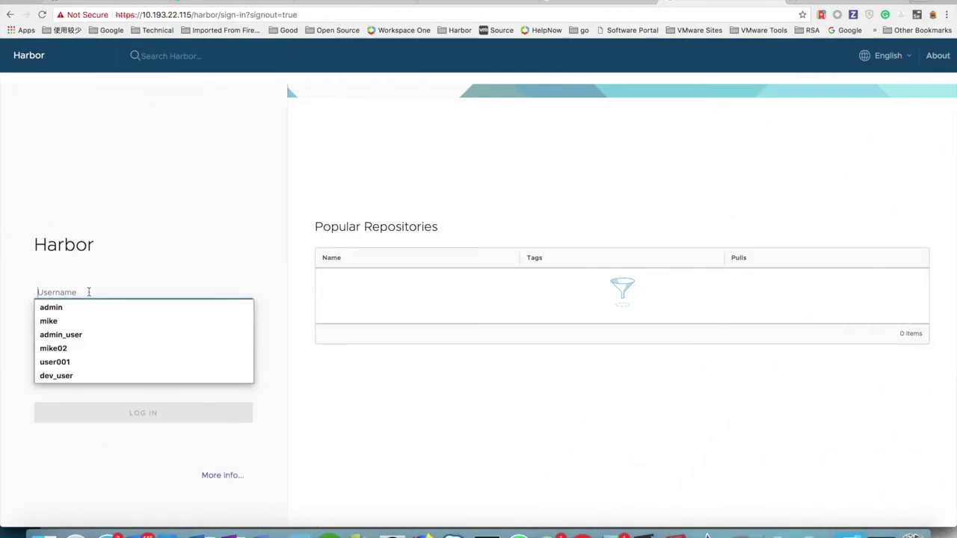
left_click(85, 335)
left_click(101, 320)
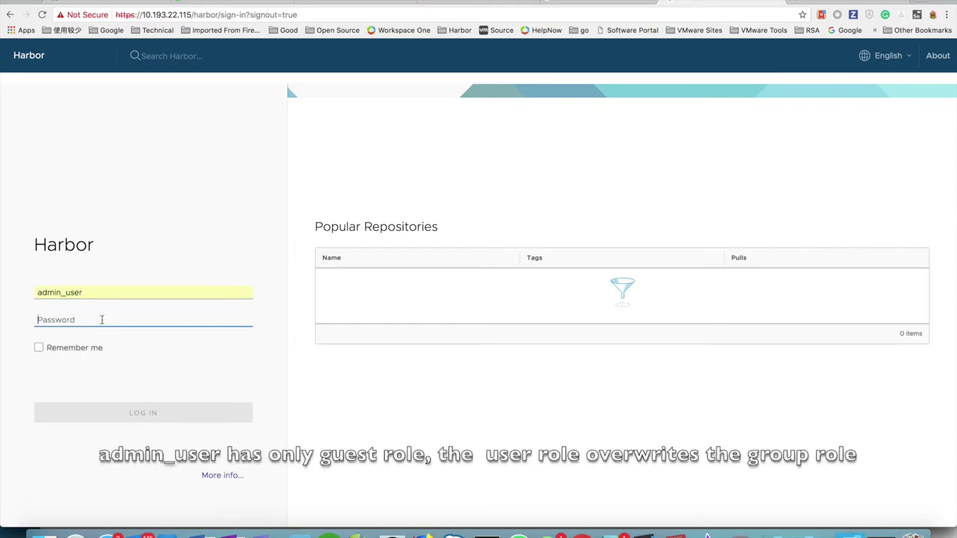
type("H")
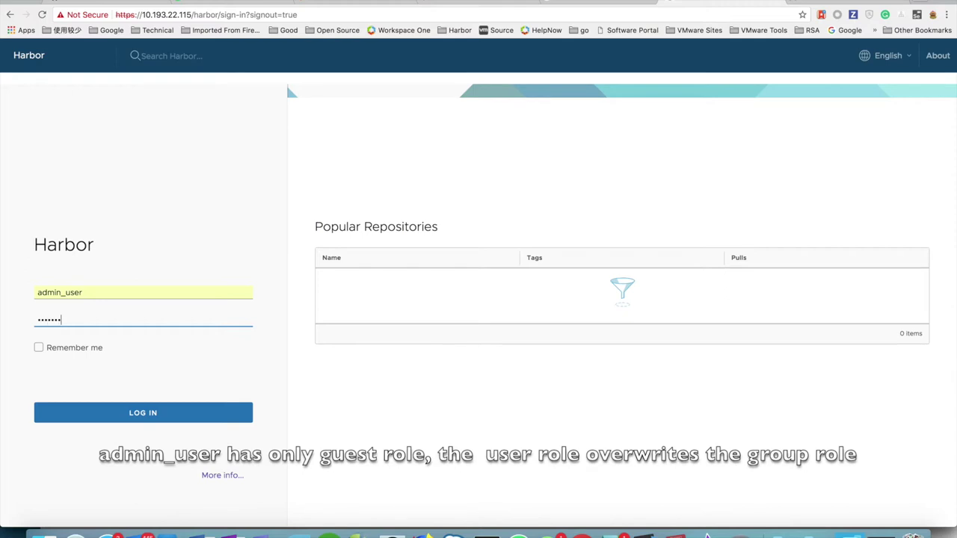
key("Return")
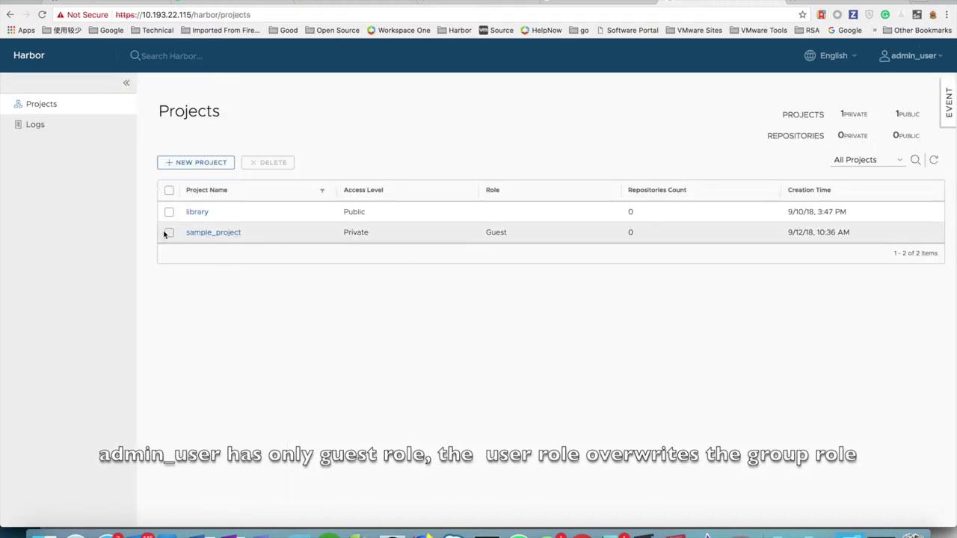
double_click(496, 232)
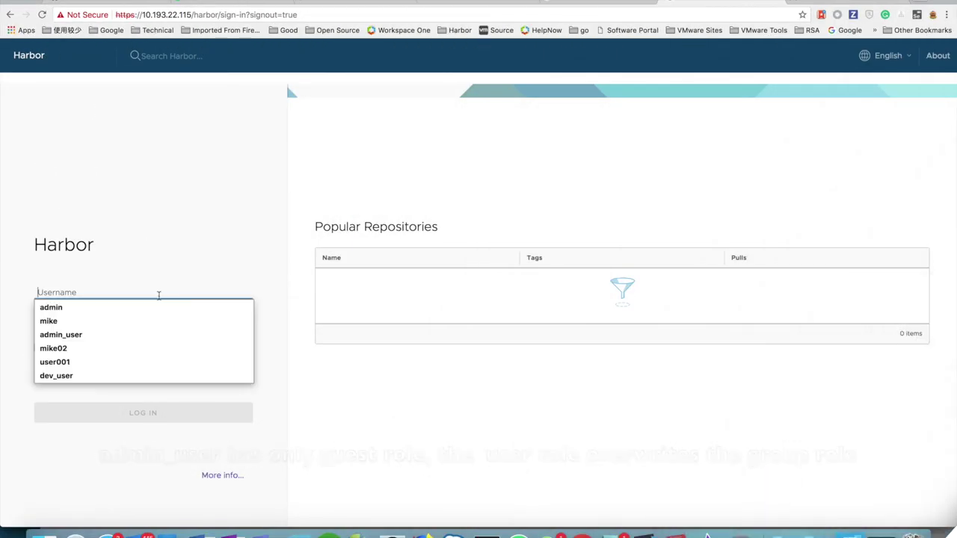
Sign in to Harbor as the administrator with the saved username.
left_click(158, 306)
left_click(155, 319)
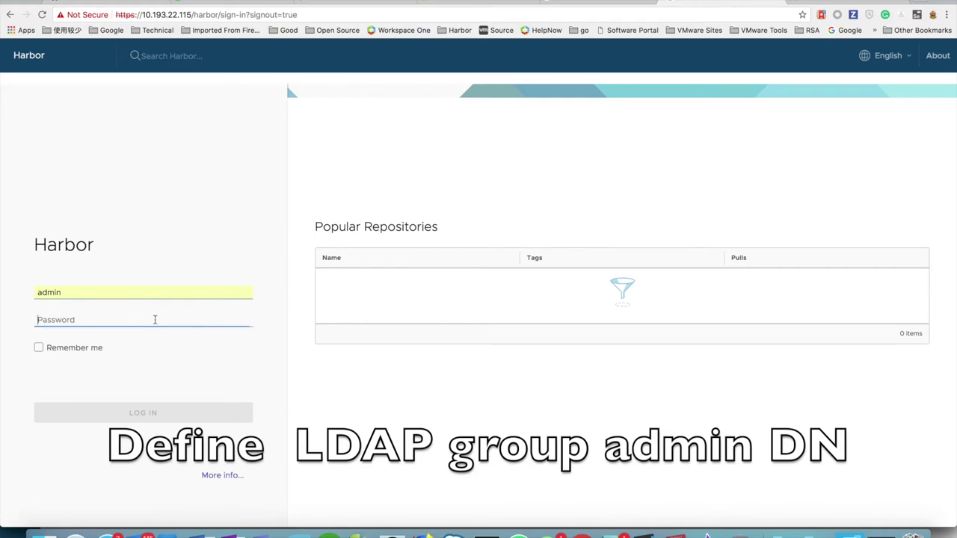
type("H")
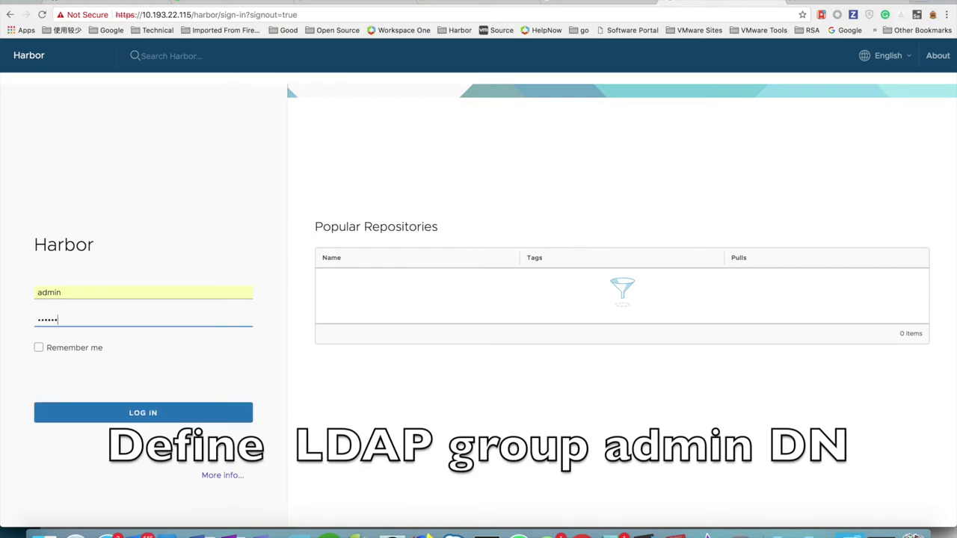
left_click(176, 412)
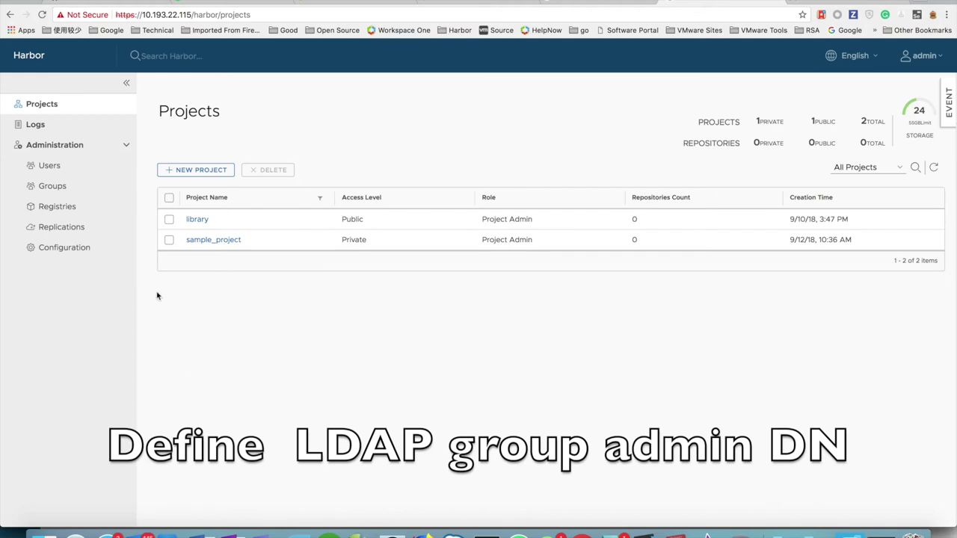
Inspect LDAP Group Admin DN cn=harbor_users,ou=groups,dc=example,dc=com, then sign out.
left_click(74, 251)
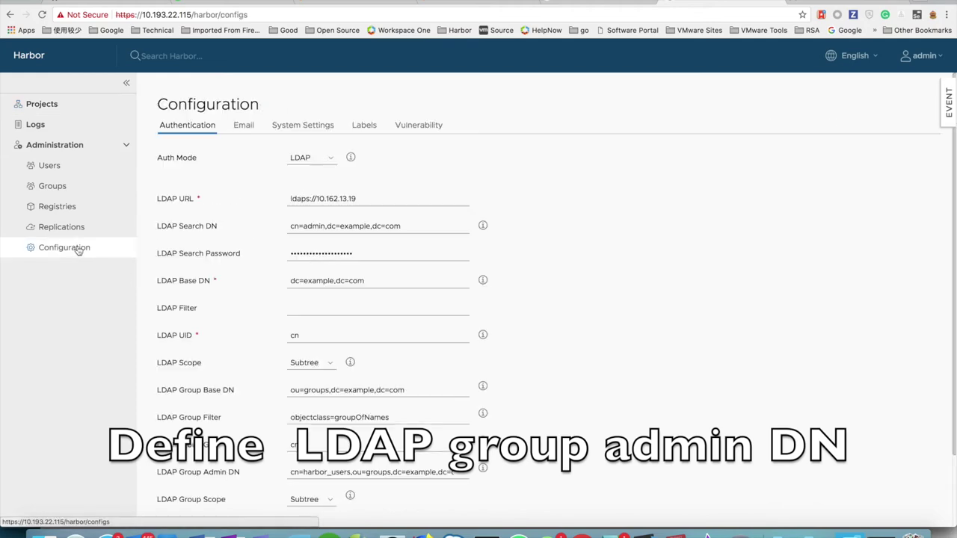
scroll(400, 320, "down", 2)
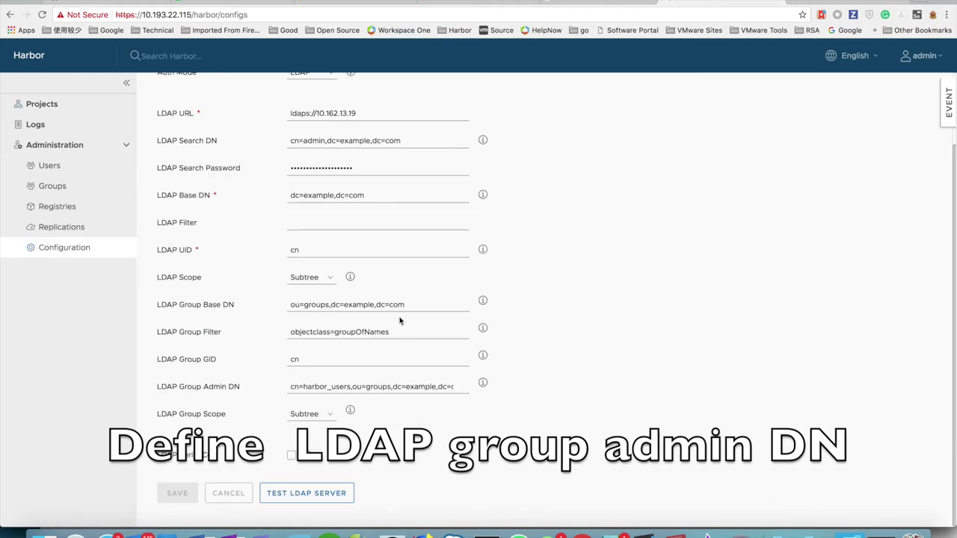
left_click(376, 387)
key("Escape")
left_click_drag(290, 387, 470, 395)
left_click(519, 396)
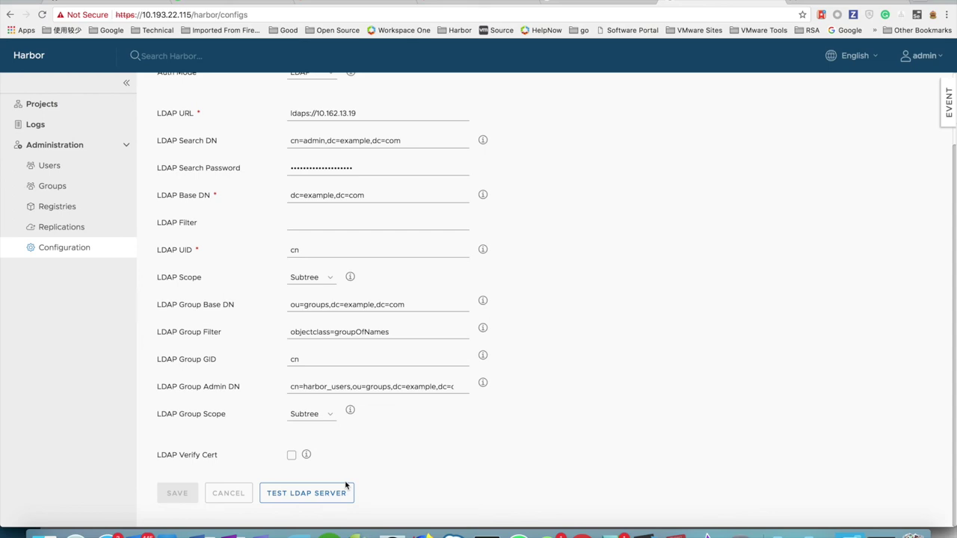
left_click(922, 56)
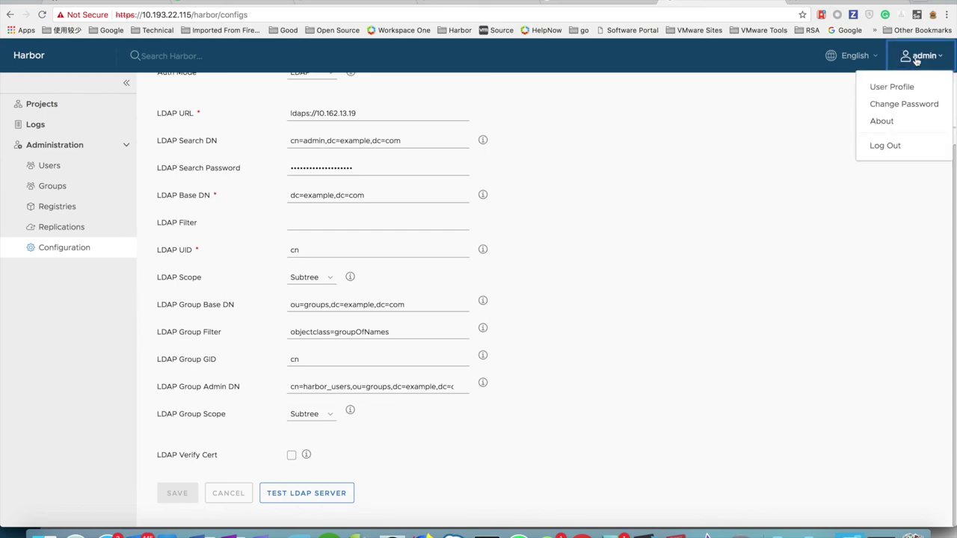
left_click(897, 146)
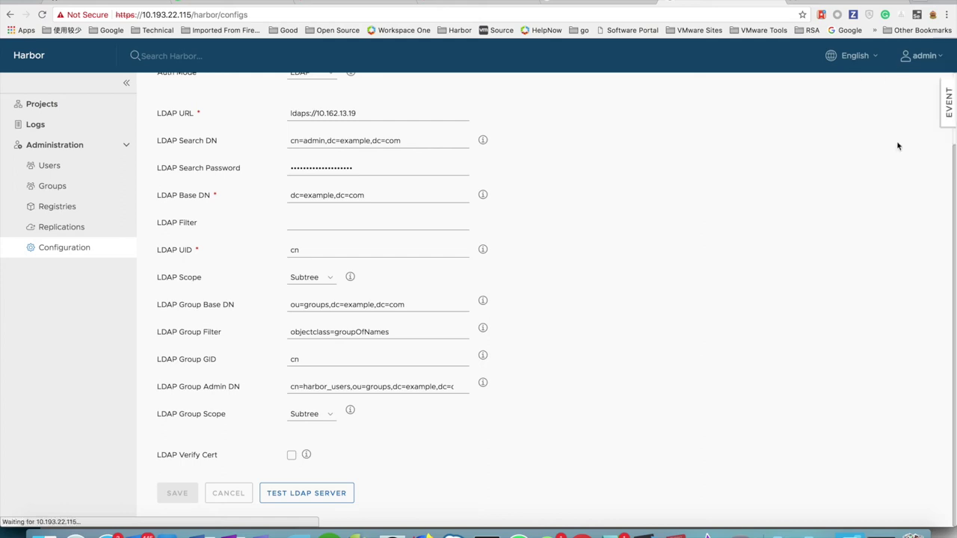
Sign in as the harbor_users LDAP group member and open the system Configuration page to confirm admin rights.
left_click(142, 293)
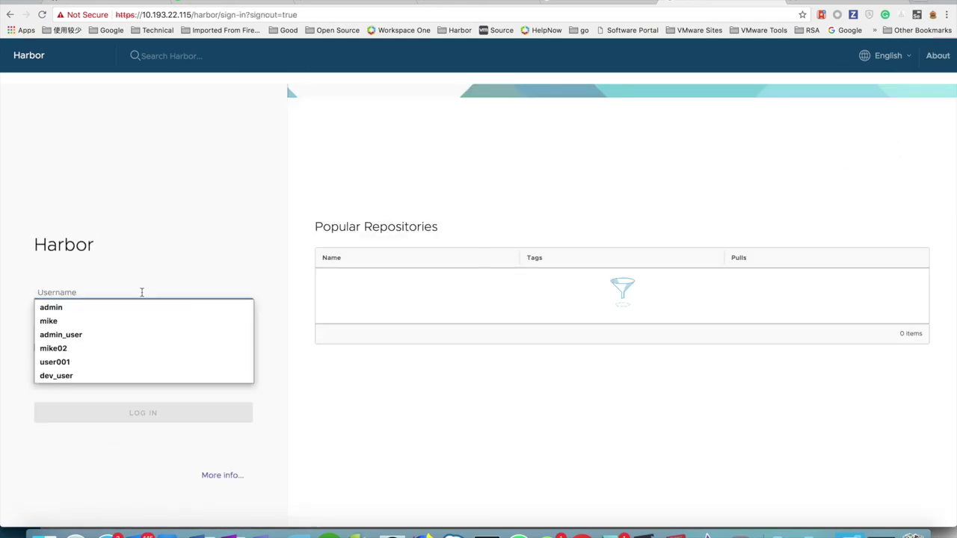
type("mike")
key("Tab")
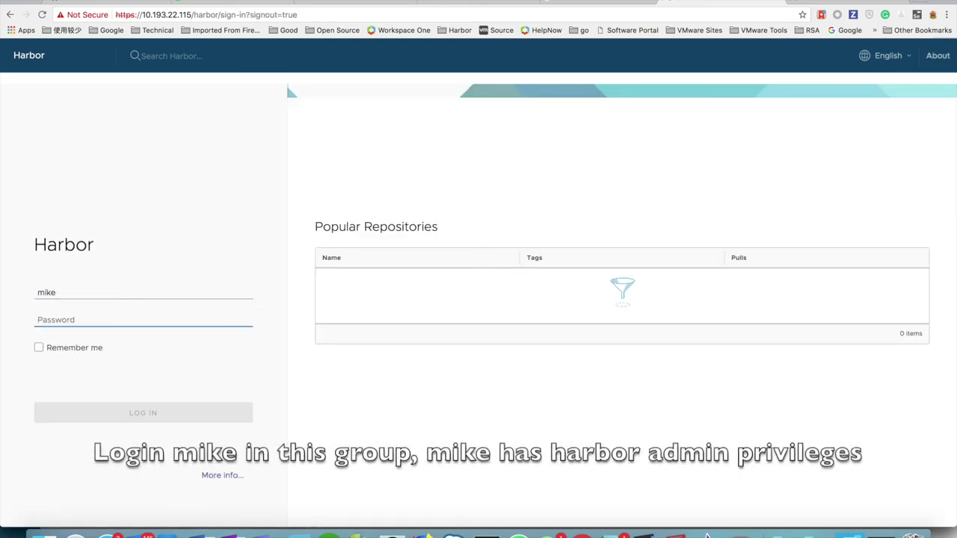
type("H")
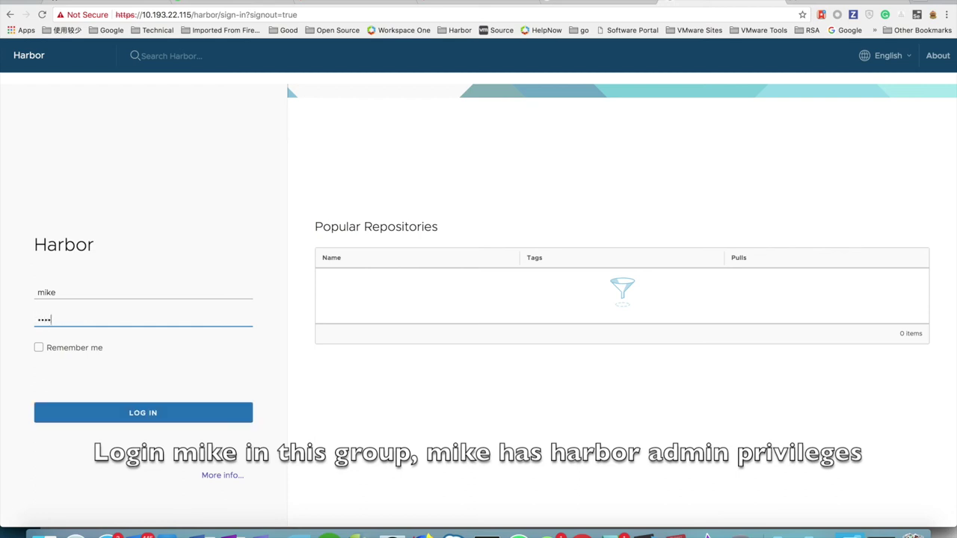
left_click(129, 413)
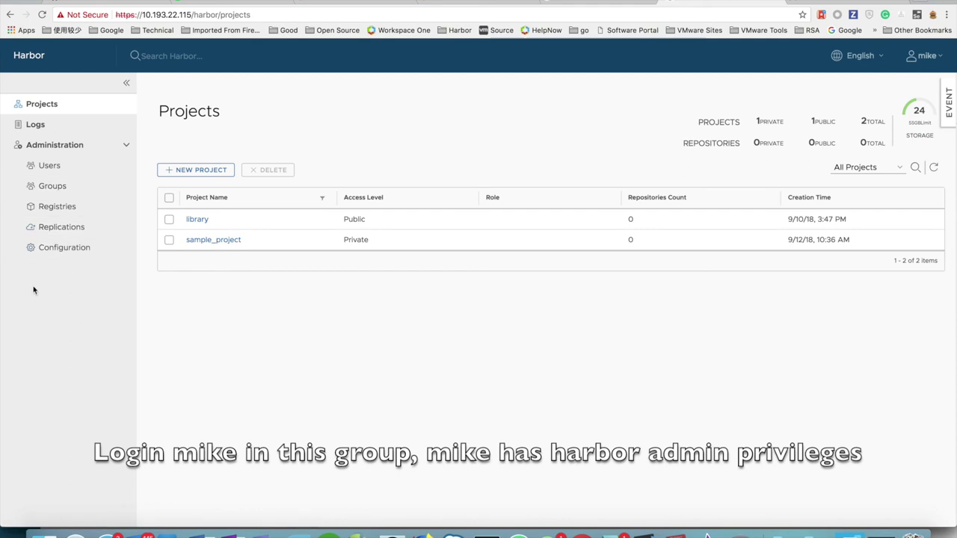
left_click(68, 252)
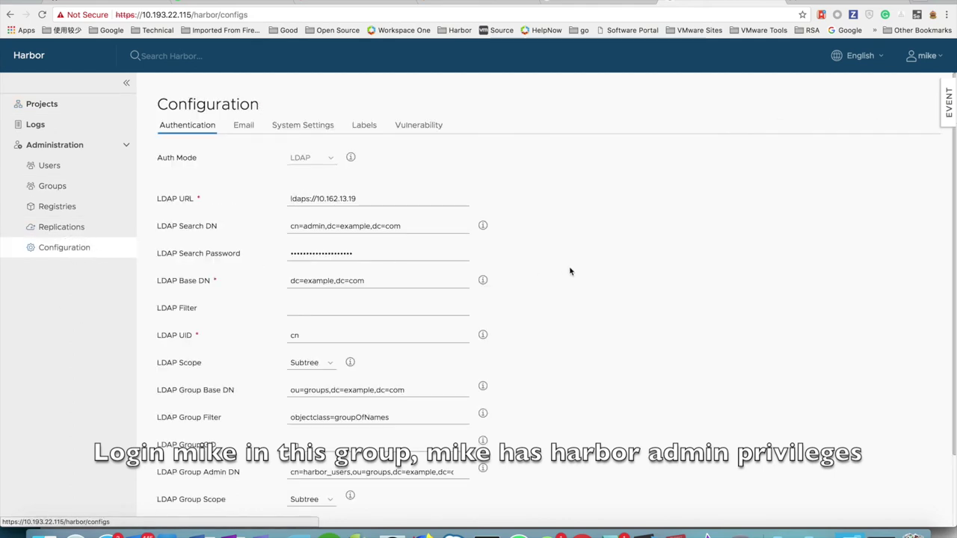